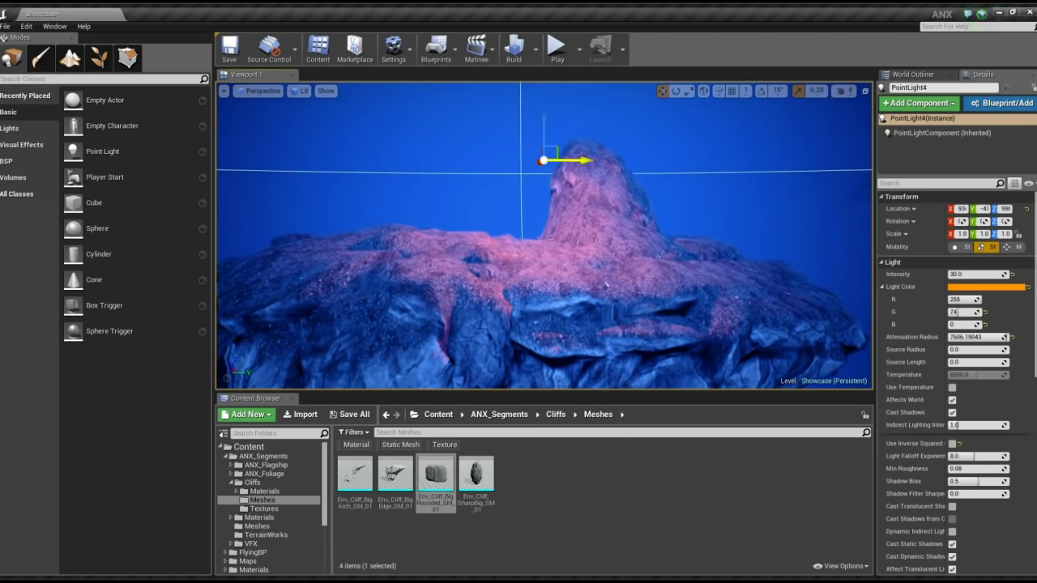
Move the orange point light sideways along its Y axis across the cliff top.
left_click_drag(585, 160, 798, 212)
right_click_drag(607, 285, 610, 202)
left_click_drag(610, 201, 508, 60)
right_click_drag(486, 89, 454, 61)
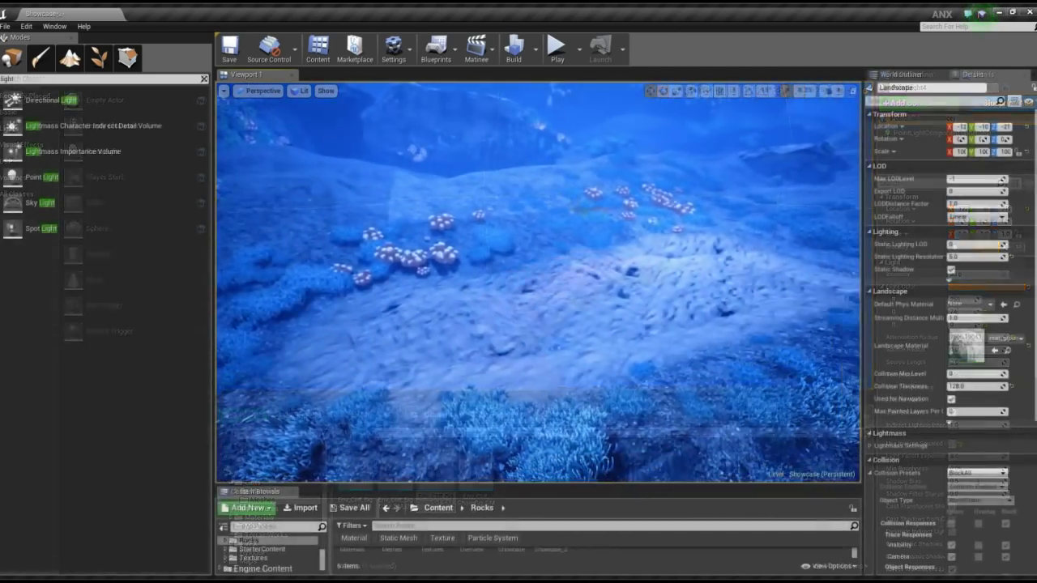
key("d")
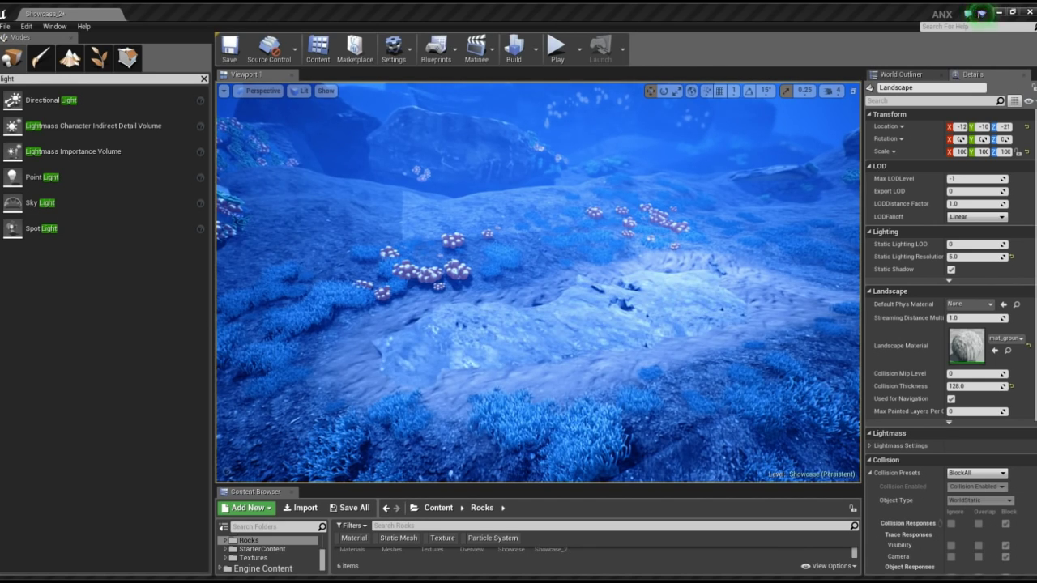
right_click_drag(538, 281, 499, 259)
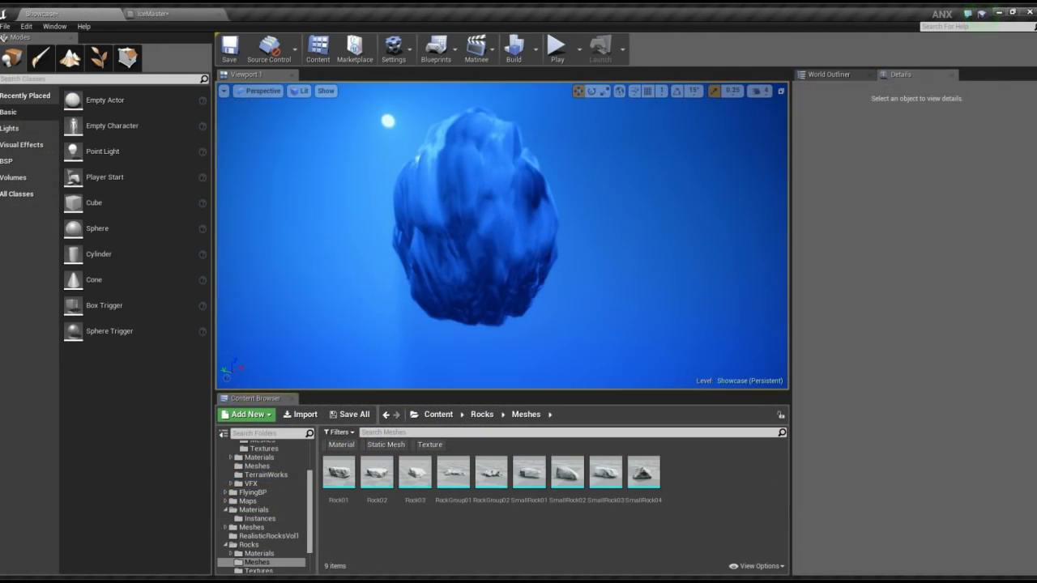
Replace the static mesh of the floating sharp cliff with Rock01.
left_click(559, 229)
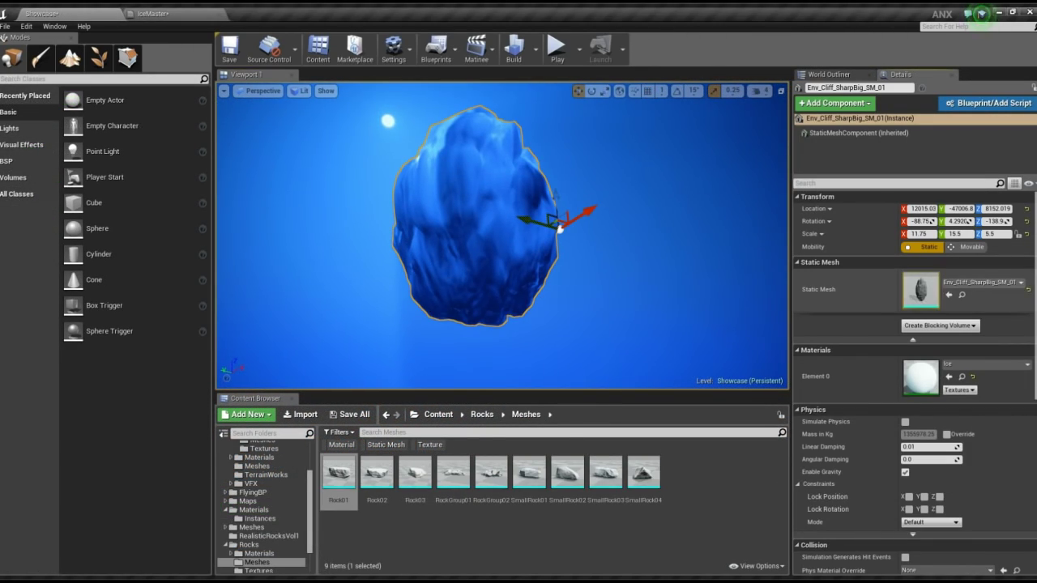
left_click(948, 295)
right_click_drag(555, 229, 651, 244)
right_click_drag(502, 235, 412, 340)
Rotate the Rock01 mesh and scale it to 11.5, 30.5 and 14.75 on X, Y and Z.
key("e")
mouse_move(535, 195)
left_mouse_down()
mouse_move(537, 221)
mouse_move(536, 179)
left_mouse_up()
left_click_drag(494, 265, 381, 365)
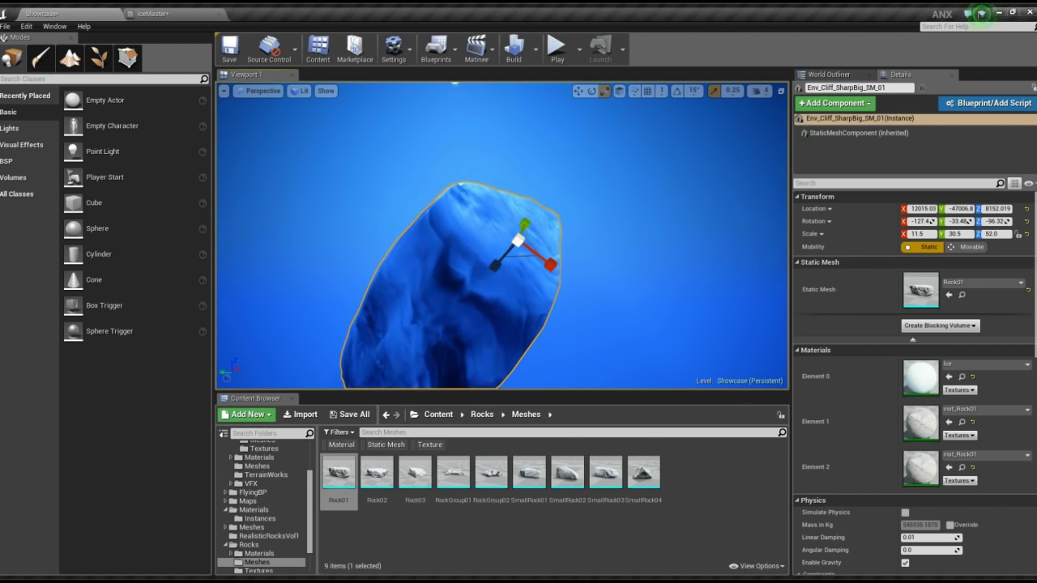
left_click_drag(494, 265, 525, 235)
Rotate the floating rock to about 24.7, 33.4 and -115.3 degrees.
key("w")
key("e")
left_click_drag(528, 196, 510, 243)
right_click_drag(510, 243, 470, 267)
key("g")
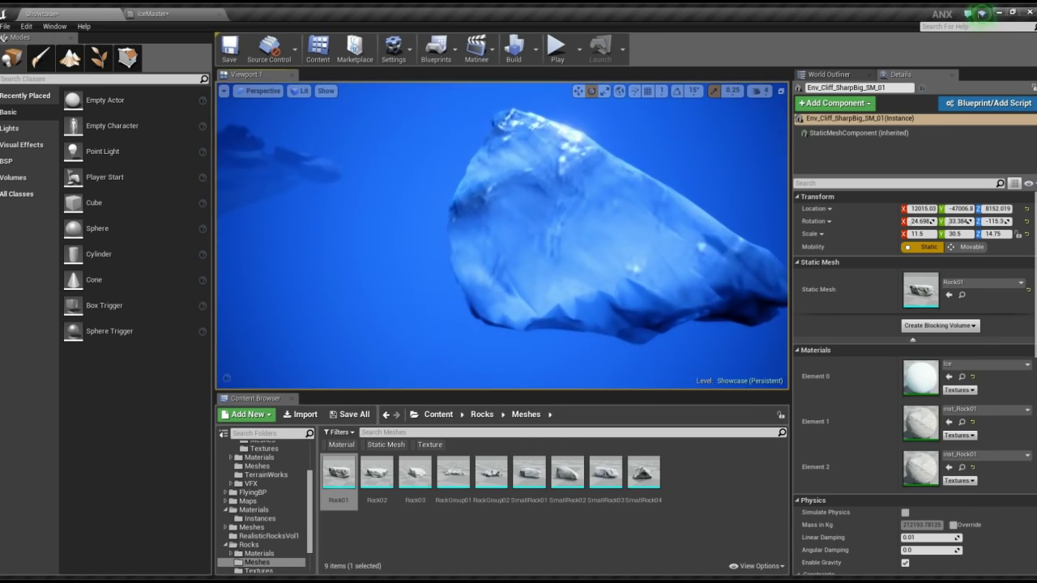
Place a point light on the face of the floating icy rock.
key("l")
left_click(556, 209)
mouse_move(556, 208)
right_mouse_down()
mouse_move(575, 212)
mouse_move(542, 235)
mouse_move(559, 218)
right_mouse_up()
key("w")
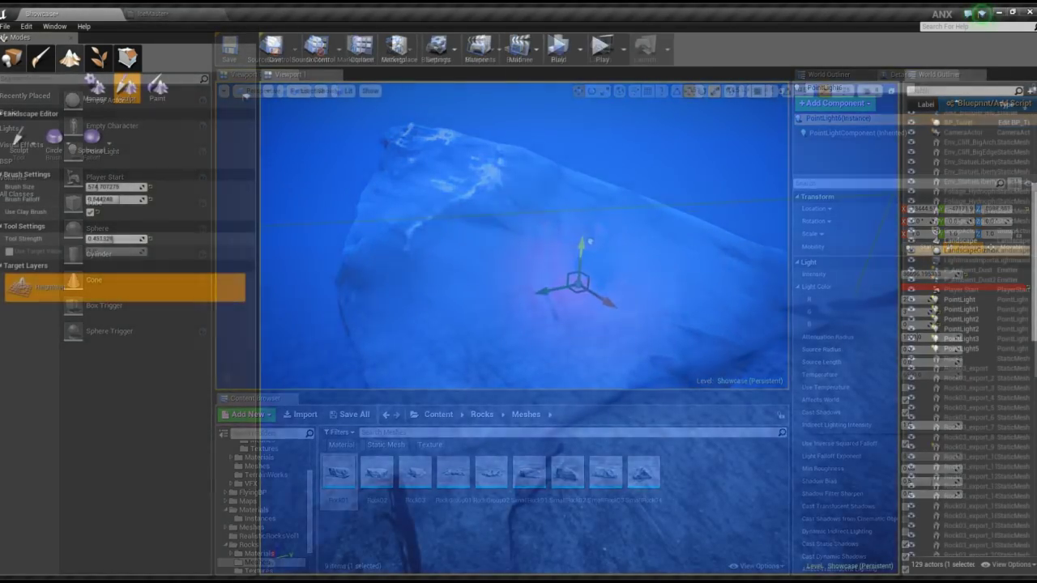
Set the landscape sculpt brush size to about 1955 and sculpt a raised mound on the flat terrain.
mouse_move(97, 187)
left_mouse_down()
mouse_move(120, 187)
mouse_move(123, 199)
left_mouse_up()
right_click_drag(507, 363, 356, 363)
mouse_move(507, 363)
left_mouse_down()
mouse_move(609, 404)
mouse_move(634, 378)
mouse_move(462, 398)
left_mouse_up()
mouse_move(463, 397)
right_mouse_down()
mouse_move(699, 273)
mouse_move(636, 277)
mouse_move(519, 243)
mouse_move(675, 206)
right_mouse_up()
mouse_move(830, 191)
right_mouse_down()
mouse_move(717, 196)
mouse_move(802, 243)
mouse_move(668, 287)
right_mouse_up()
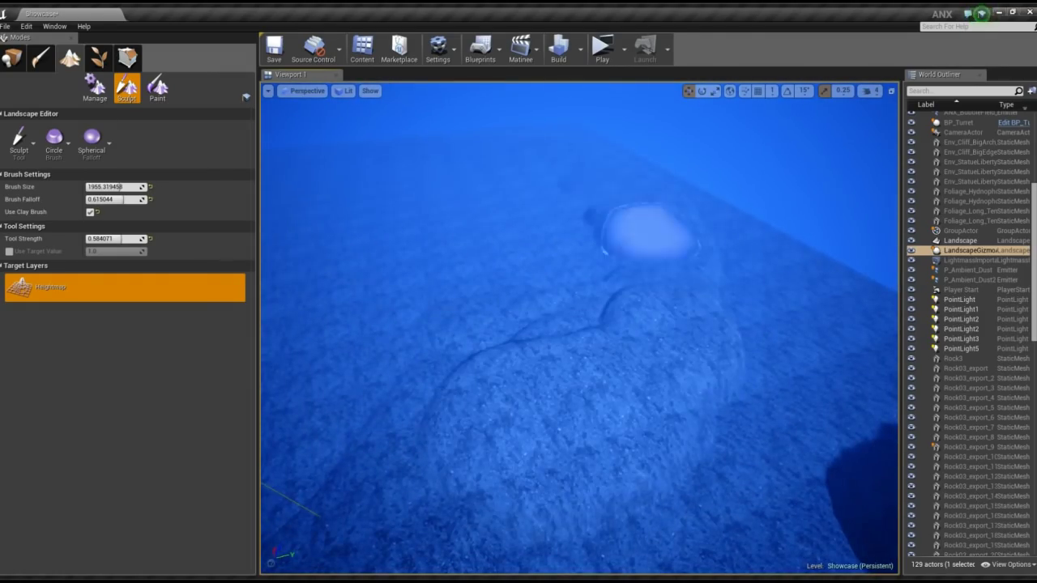
Sculpt a curved raised ridge across the open seabed in front of the existing hills.
mouse_move(648, 231)
right_mouse_down()
mouse_move(601, 324)
mouse_move(421, 344)
right_mouse_up()
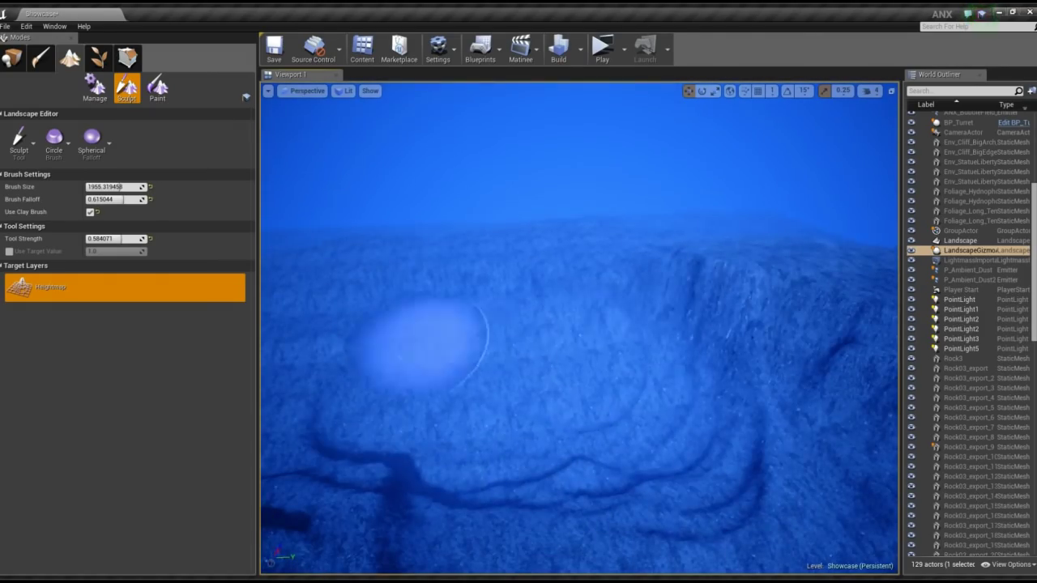
right_click_drag(535, 373, 686, 352)
left_click_drag(595, 344, 623, 465)
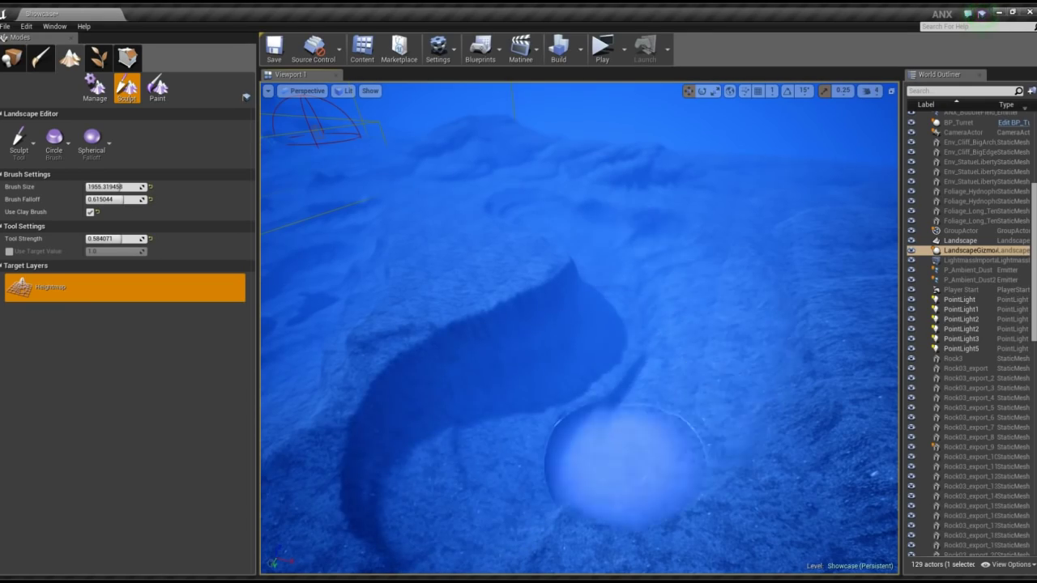
mouse_move(530, 458)
right_mouse_down()
mouse_move(624, 397)
mouse_move(555, 381)
mouse_move(673, 385)
right_mouse_up()
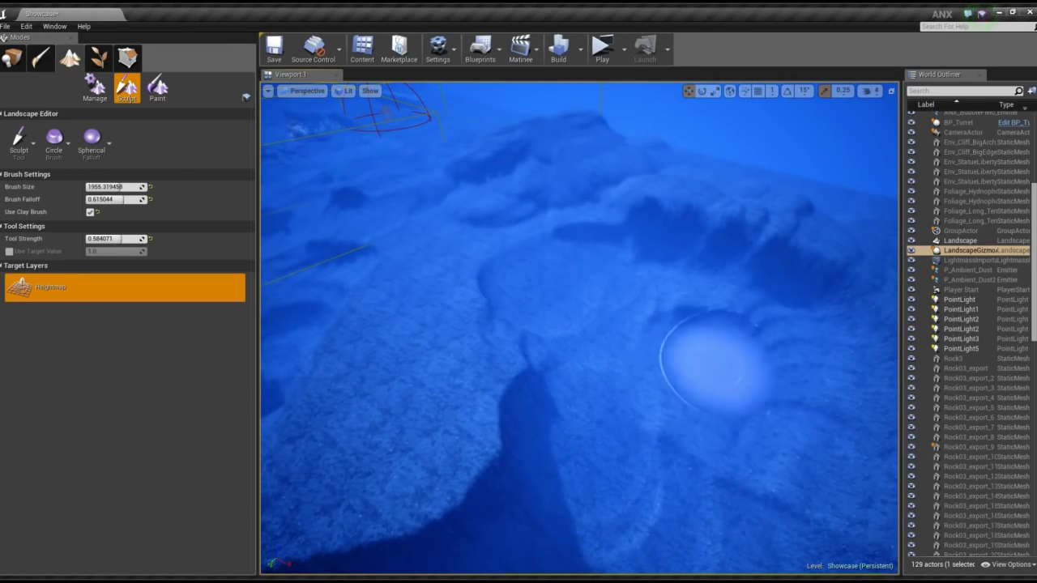
right_click_drag(677, 423, 647, 392)
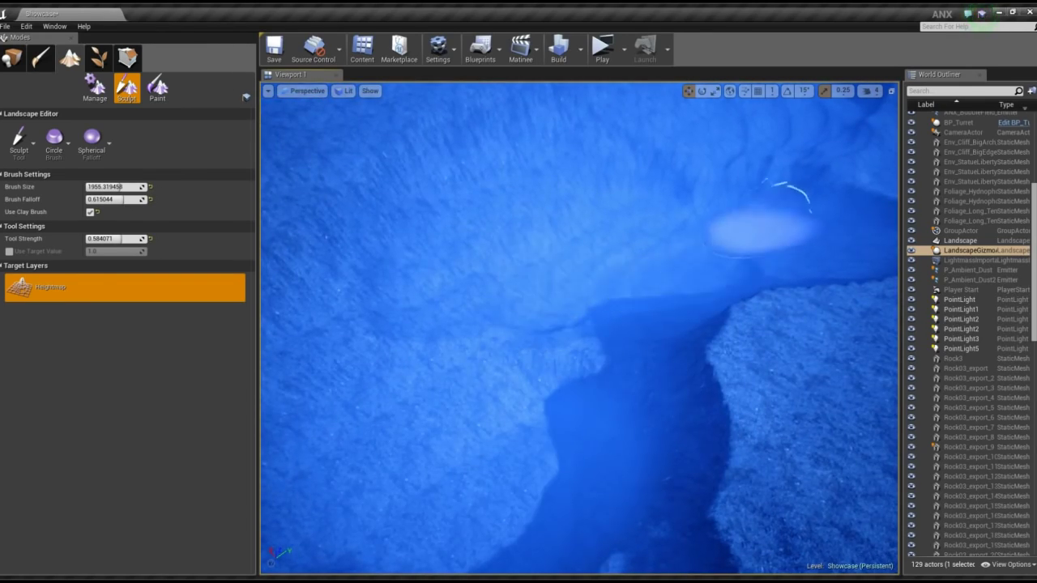
Sculpt a further raised bank along the terrain channel.
mouse_move(688, 251)
right_mouse_down()
mouse_move(648, 324)
mouse_move(671, 370)
mouse_move(335, 413)
mouse_move(587, 377)
mouse_move(370, 416)
mouse_move(567, 486)
mouse_move(579, 364)
right_mouse_up()
left_click_drag(579, 527, 763, 290)
mouse_move(764, 289)
right_mouse_down()
mouse_move(761, 259)
mouse_move(599, 283)
mouse_move(729, 283)
right_mouse_up()
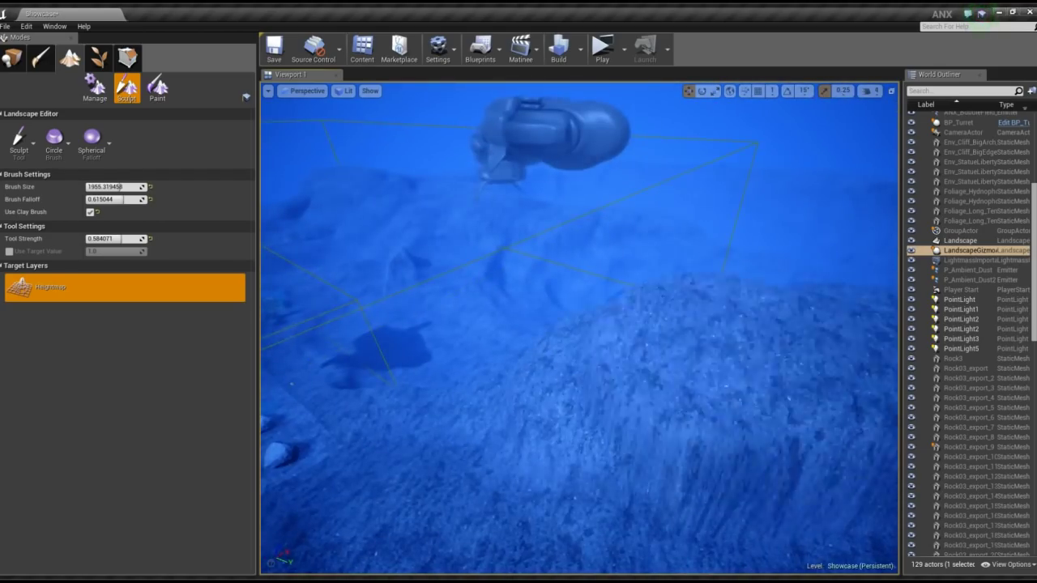
mouse_move(486, 389)
right_mouse_down()
mouse_move(590, 405)
mouse_move(579, 379)
right_mouse_up()
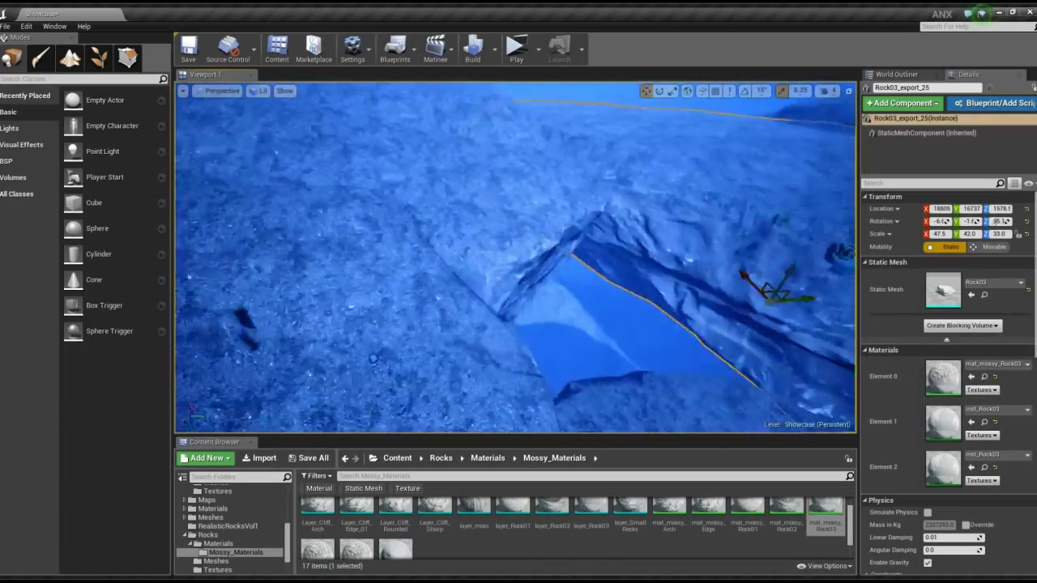
Rotate the selected group of rocks and move it to another stretch of the terrain's edge.
right_click_drag(518, 259, 518, 307)
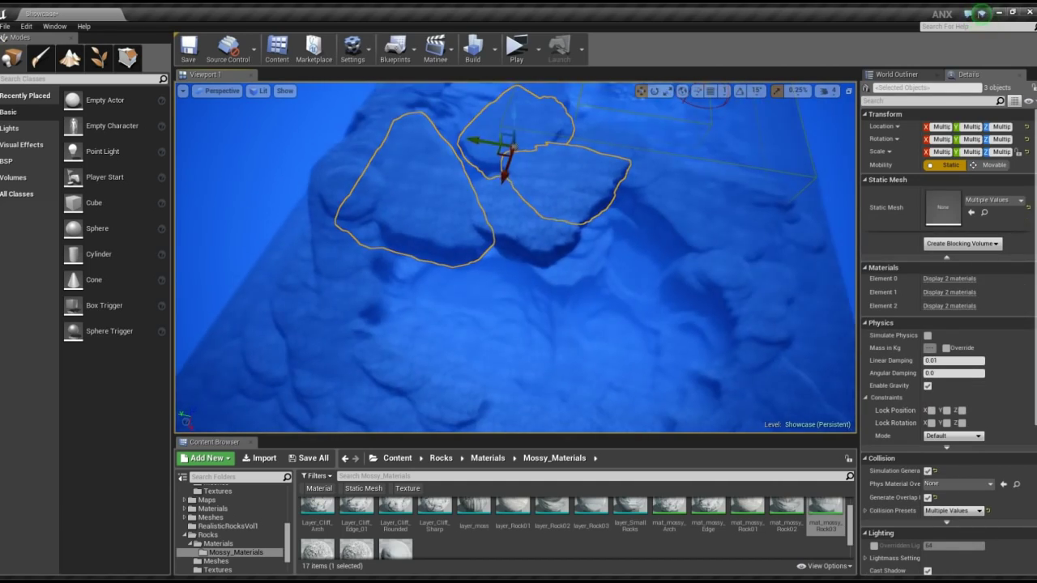
right_click_drag(503, 243, 502, 219)
right_click_drag(518, 259, 647, 305)
key("space")
left_click_drag(463, 282, 527, 283)
key("space")
key("space")
left_click_drag(465, 241, 607, 267)
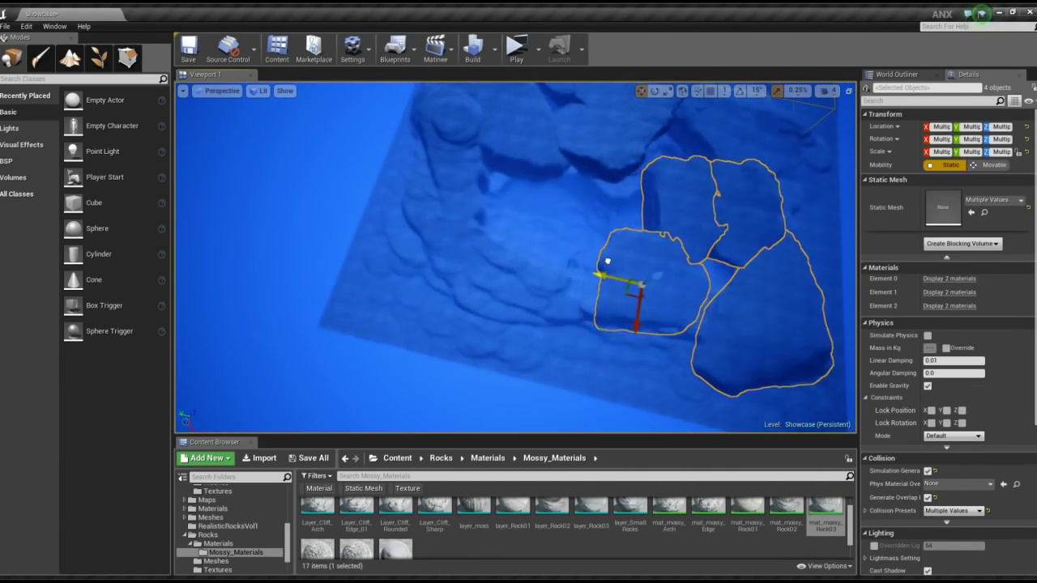
Select a single rock along the terrain's edge and rotate it.
right_click_drag(606, 267, 518, 251)
key("space")
key("w")
left_click(437, 308)
key("e")
left_click_drag(398, 309, 392, 295)
right_click_drag(518, 251, 518, 316)
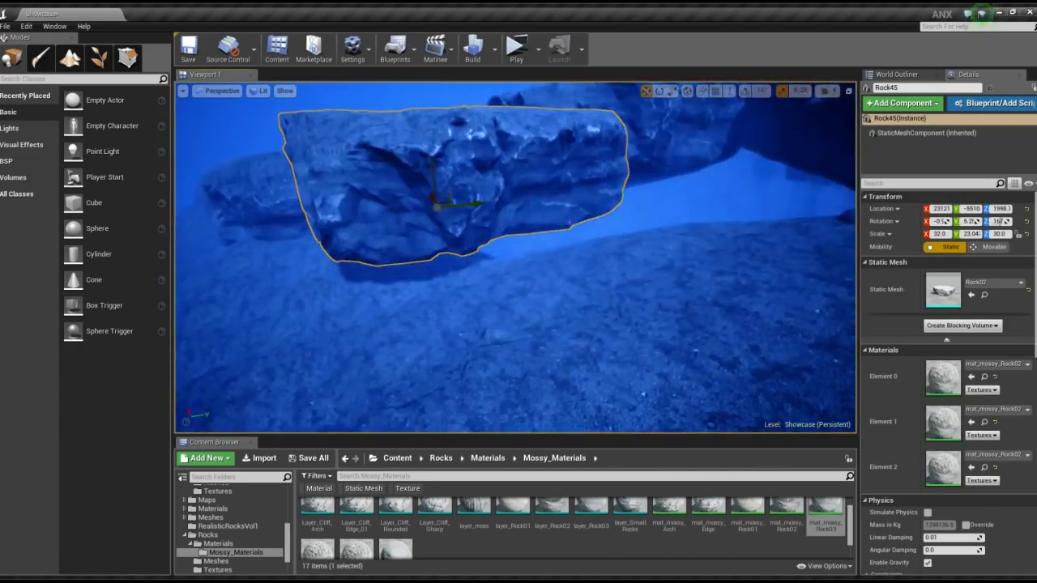
Duplicate the selected Rock02 mesh downwards and tilt the copy beneath the overhanging rocks.
left_click_drag(456, 188, 456, 389, "alt")
right_click_drag(518, 267, 470, 243)
key("e")
left_click_drag(452, 243, 459, 217)
key("e")
mouse_move(462, 278)
left_mouse_down()
mouse_move(462, 296)
mouse_move(464, 283)
left_mouse_up()
key("w")
left_click_drag(500, 326, 511, 323)
Raise the duplicated rock beneath the overhang to a Z location of about -1445.
left_click(551, 513)
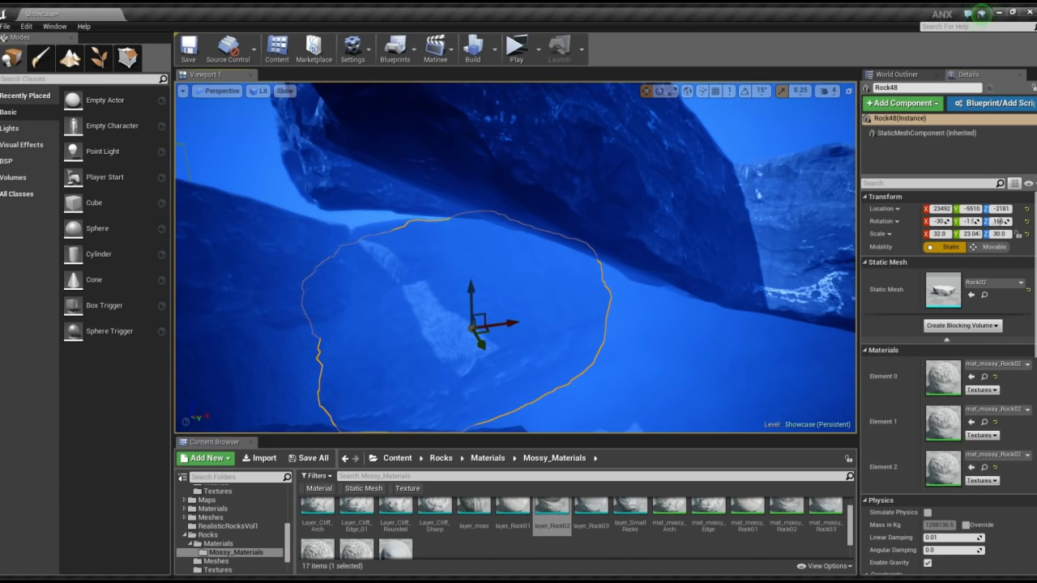
right_click_drag(519, 268, 478, 304)
left_click_drag(502, 265, 502, 261)
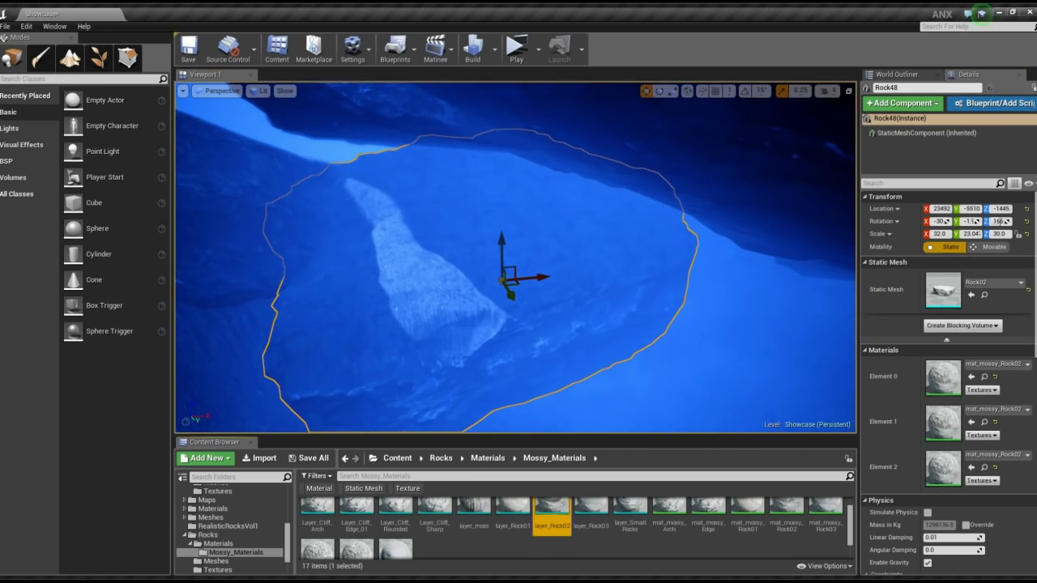
Assign the inst_Rock02 material from the Rocks Materials folder to all three elements of the duplicated rock.
scroll(395, 526, "up", 1)
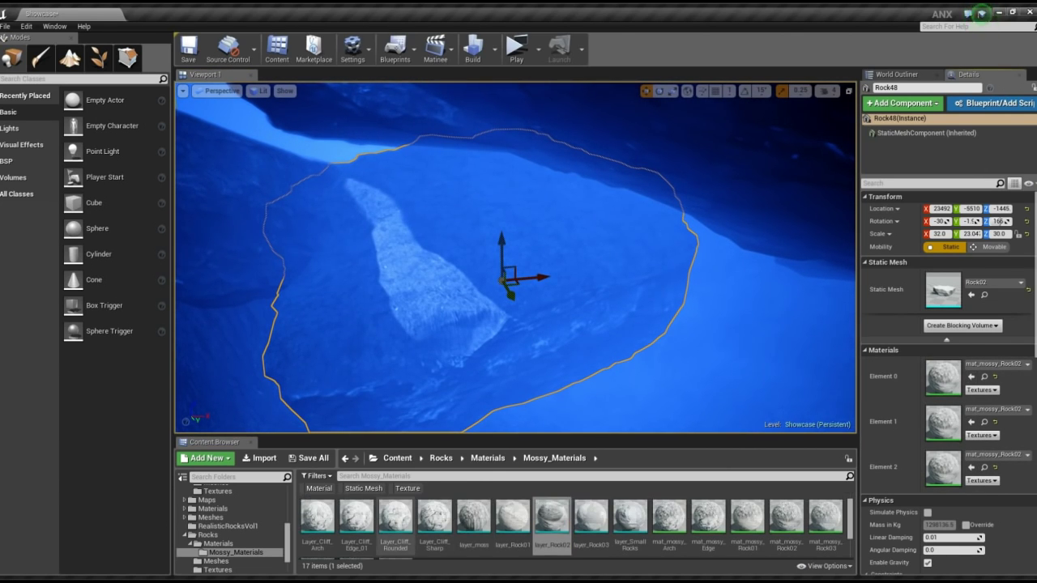
left_click(218, 544)
left_click(474, 524)
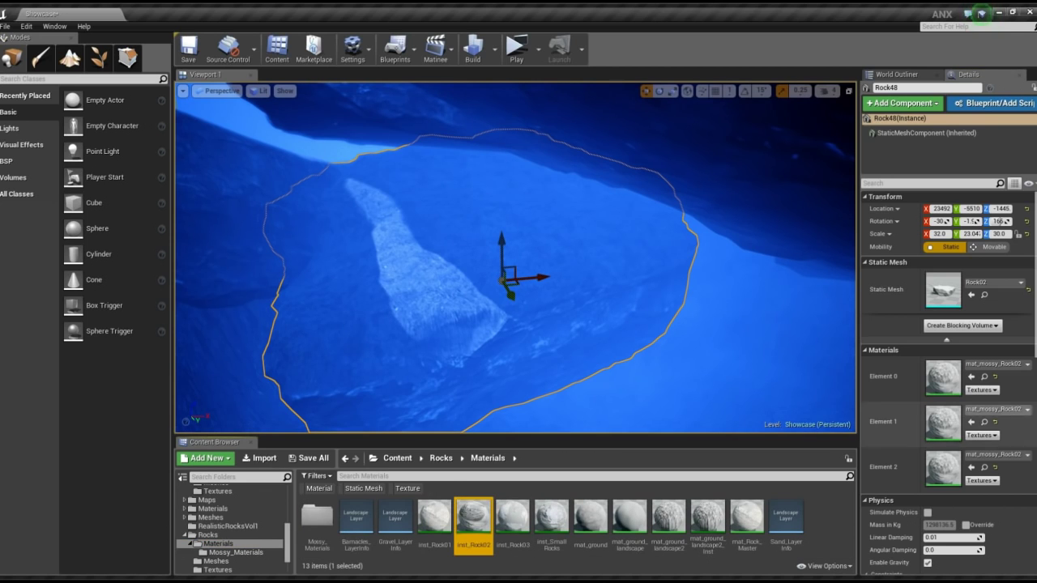
left_click(970, 376)
left_click(970, 422)
left_click(970, 468)
Rotate the duplicated rock beneath the overhang to about -20 degrees on X.
right_click_drag(519, 259, 486, 316)
left_click_drag(534, 170, 535, 194)
key("w")
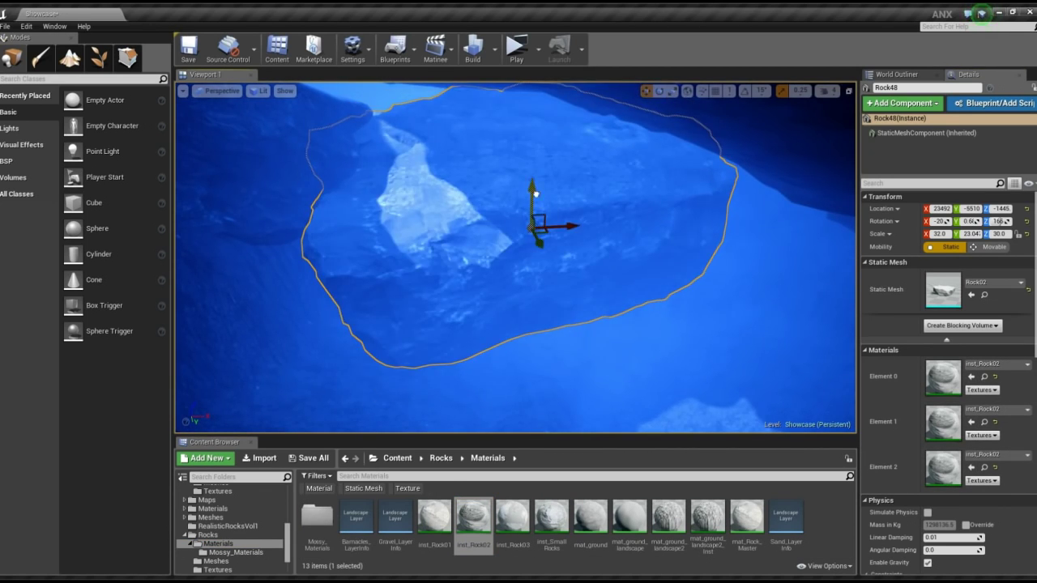